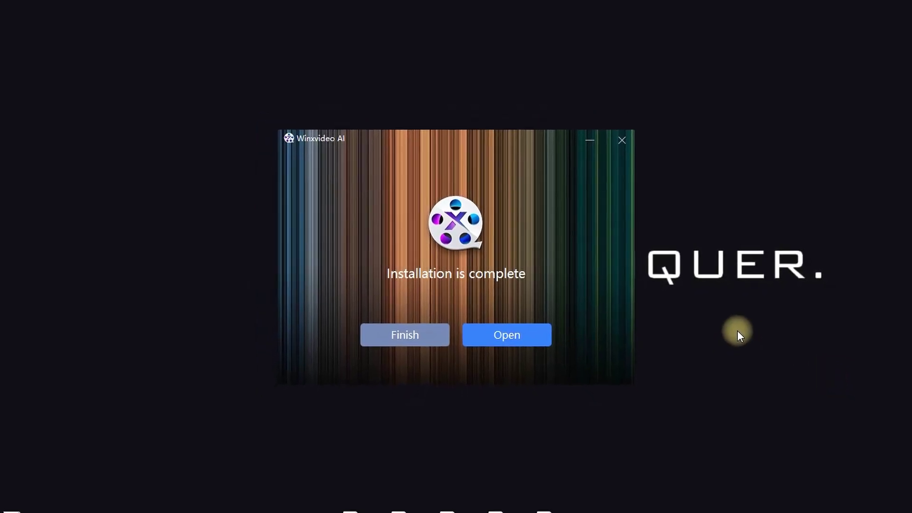
Launch Winxvideo AI from the 'Installation is complete' screen.
click(507, 335)
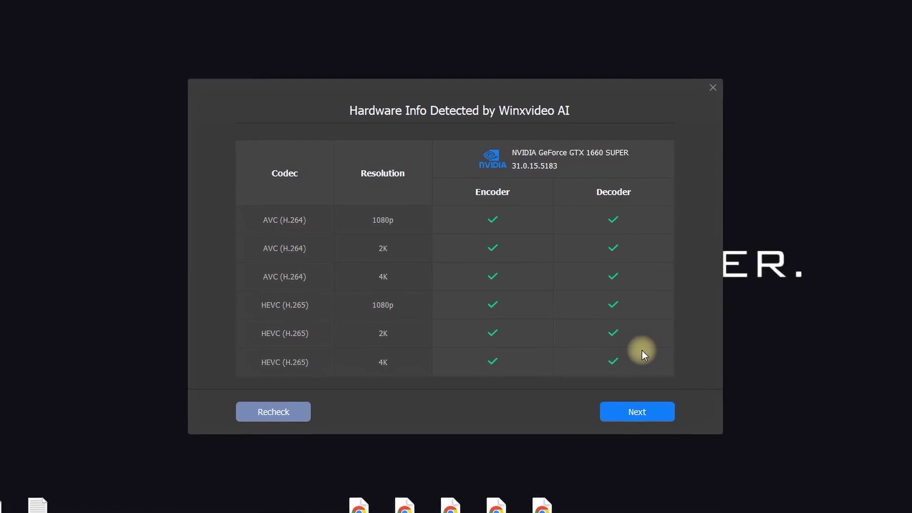
Close the Hardware Info results confirming GTX 1660 SUPER H.264/H.265 support.
click(628, 404)
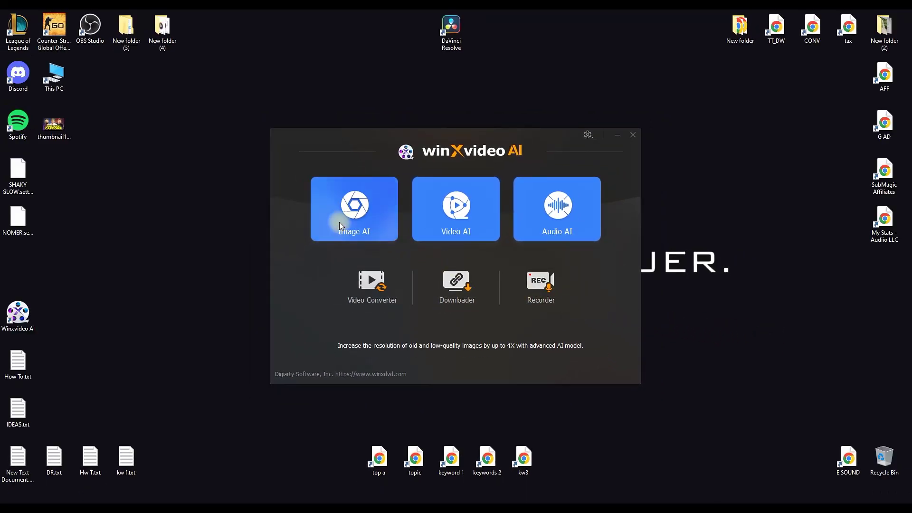
Load thumbnail11.png into Image AI and sweep a split before/after divider across the faces.
click(357, 215)
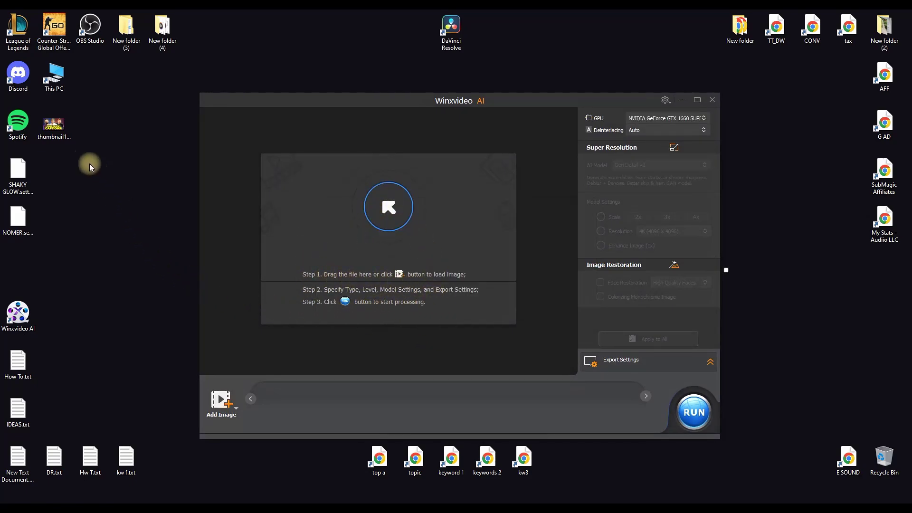
drag(54, 125, 393, 217)
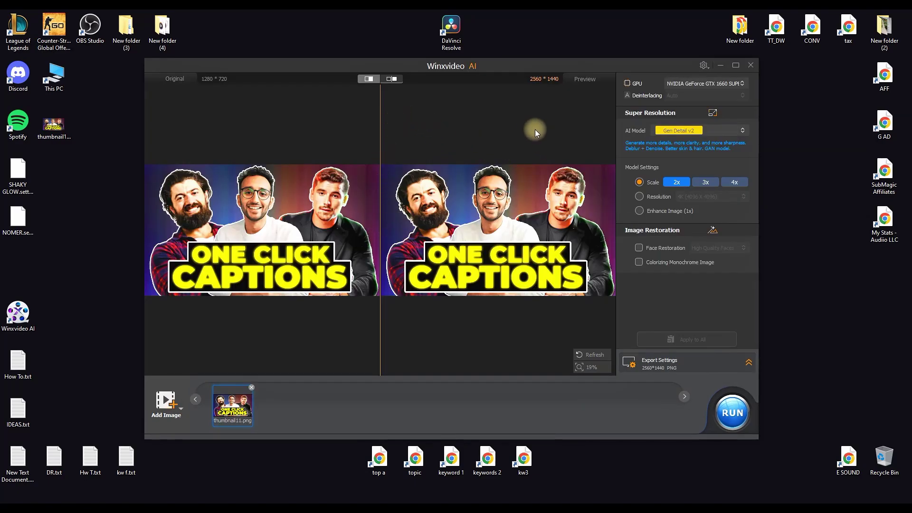
click(389, 80)
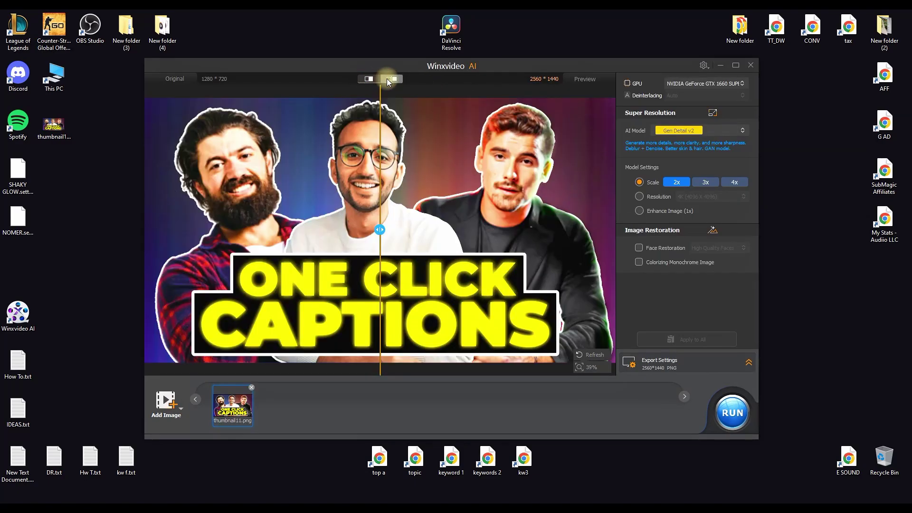
mouse_move(380, 228)
mouse_down()
mouse_move(356, 229)
mouse_move(410, 229)
mouse_move(367, 237)
mouse_move(377, 240)
mouse_up()
Compare side by side at 50% zoom, framing the middle face, then return to split view.
click(369, 78)
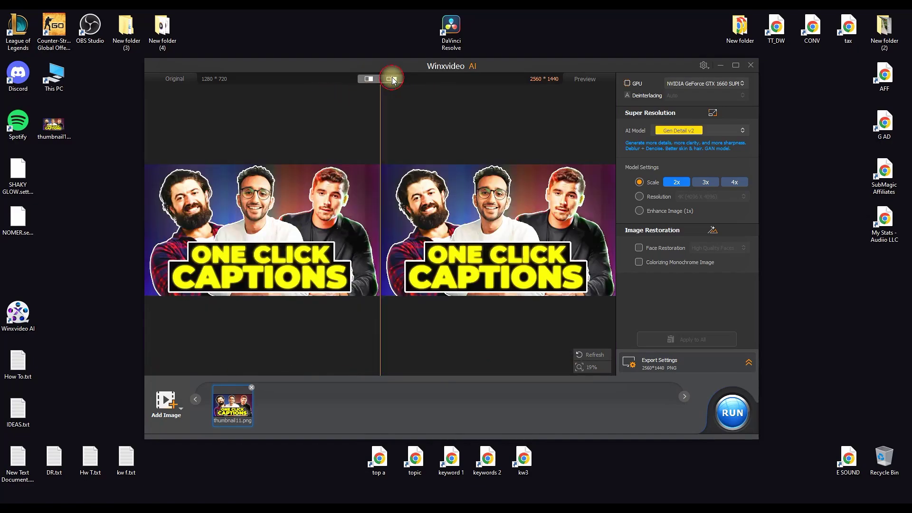
click(589, 367)
drag(549, 391, 553, 393)
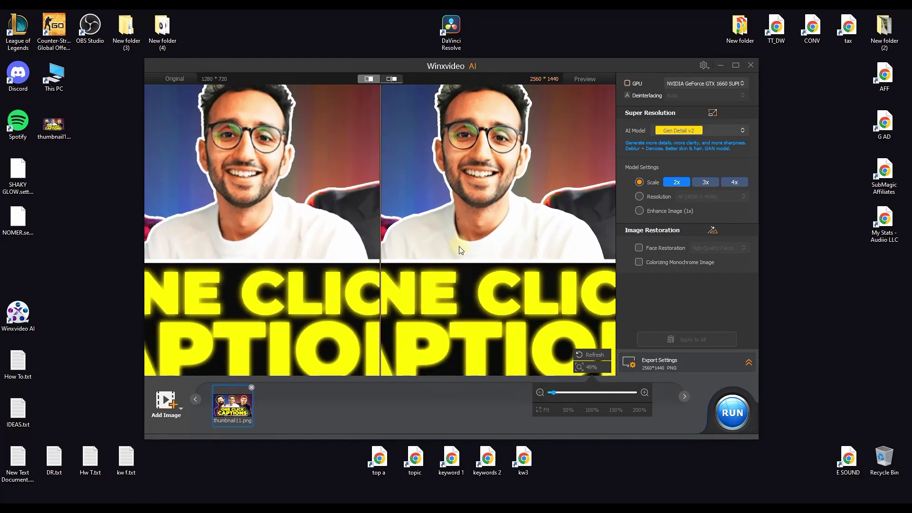
key(space)
drag(449, 204, 447, 256)
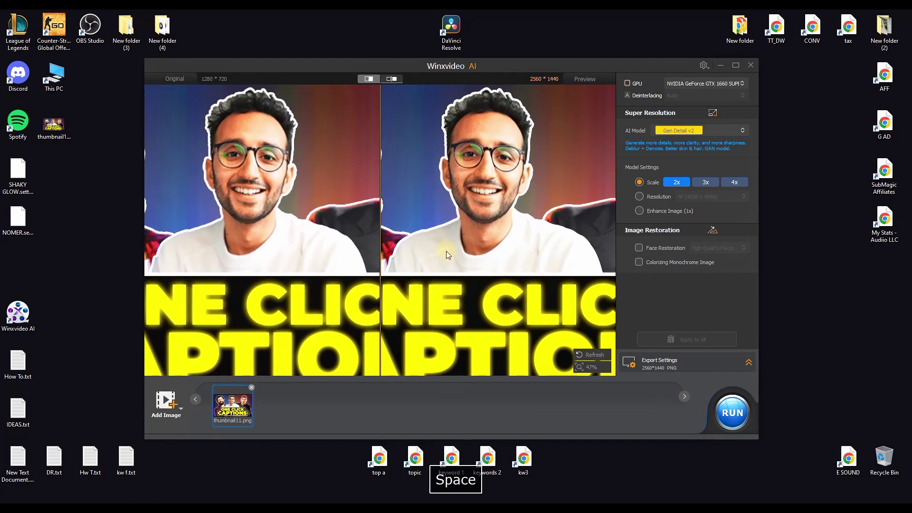
click(383, 78)
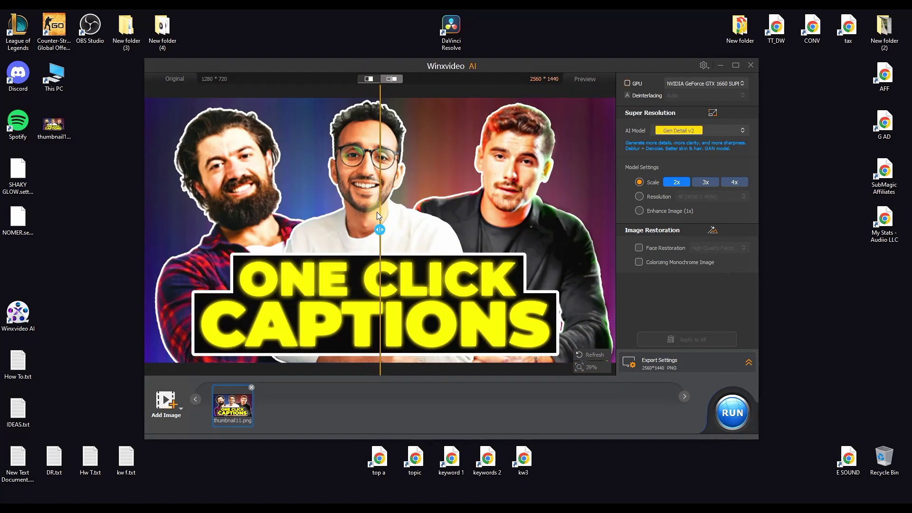
Set the scale to 4x with Face Restoration on, then compare side by side.
click(733, 183)
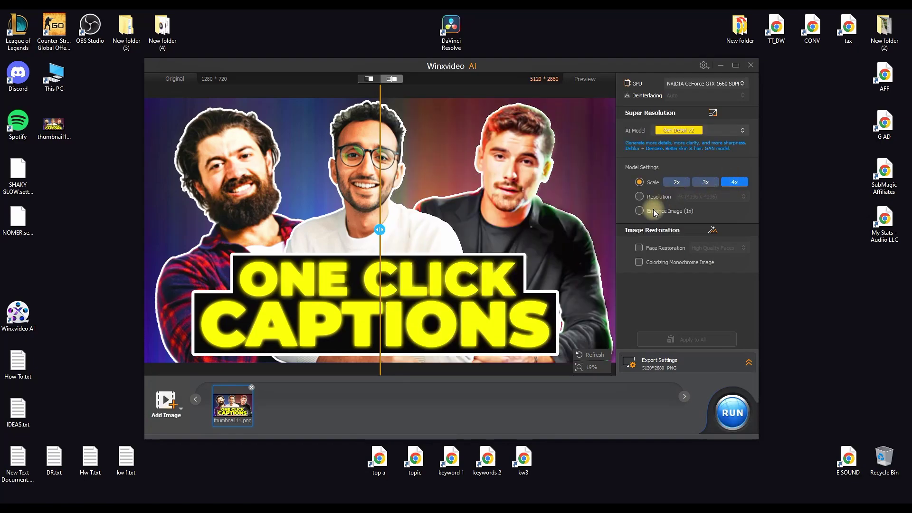
click(639, 248)
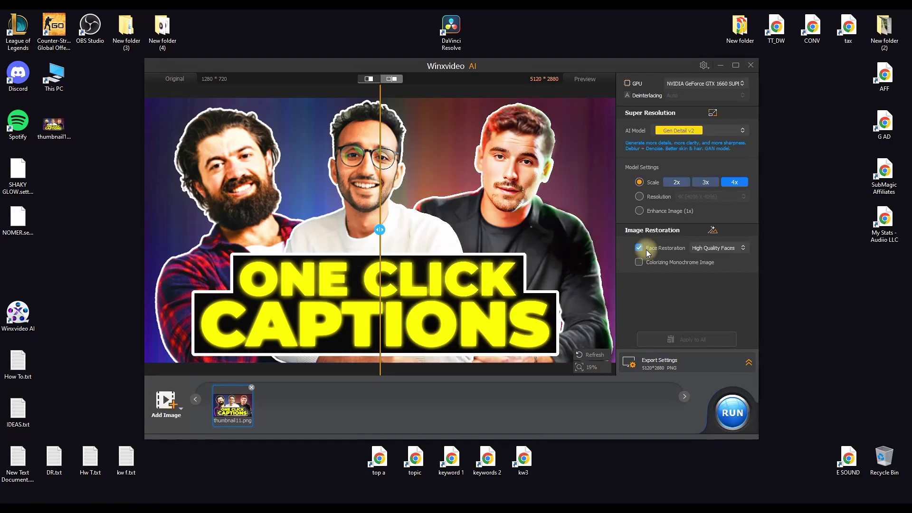
drag(378, 231, 380, 259)
click(391, 79)
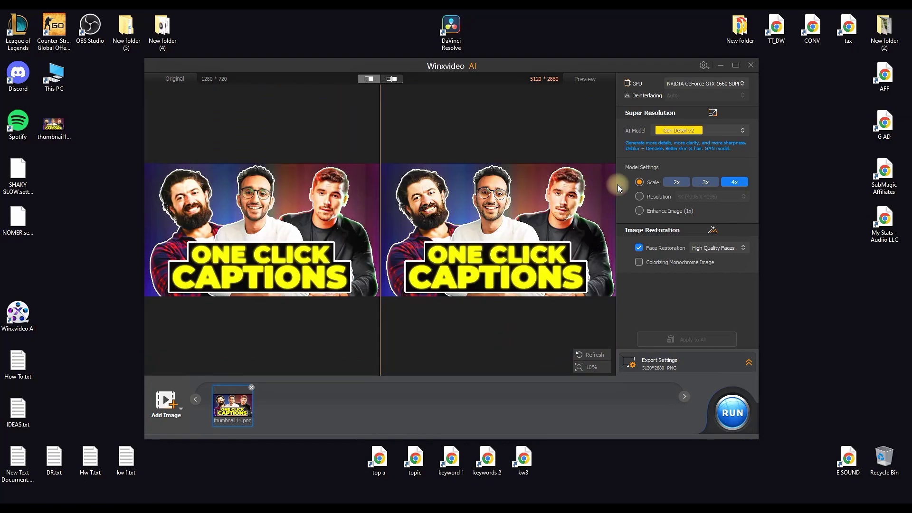
Choose the Real Smooth v2 model, check the split comparison, and run the upscale.
click(713, 128)
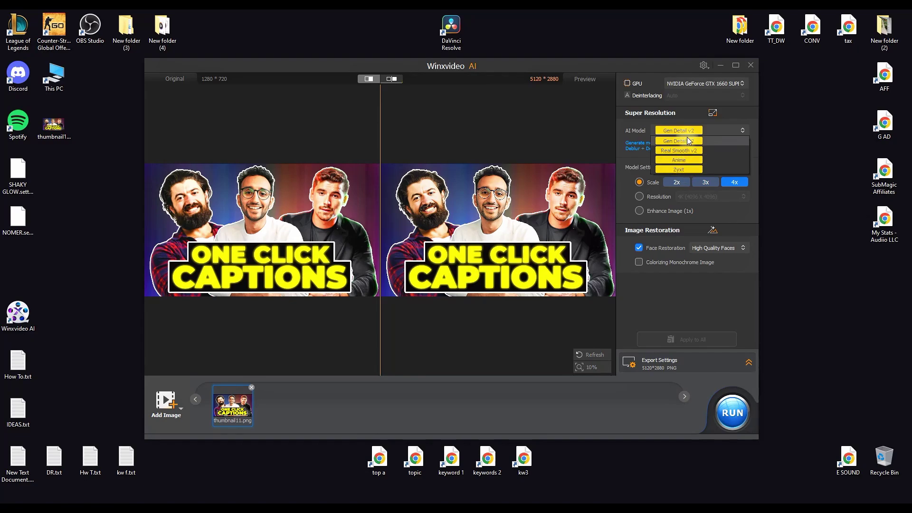
click(677, 149)
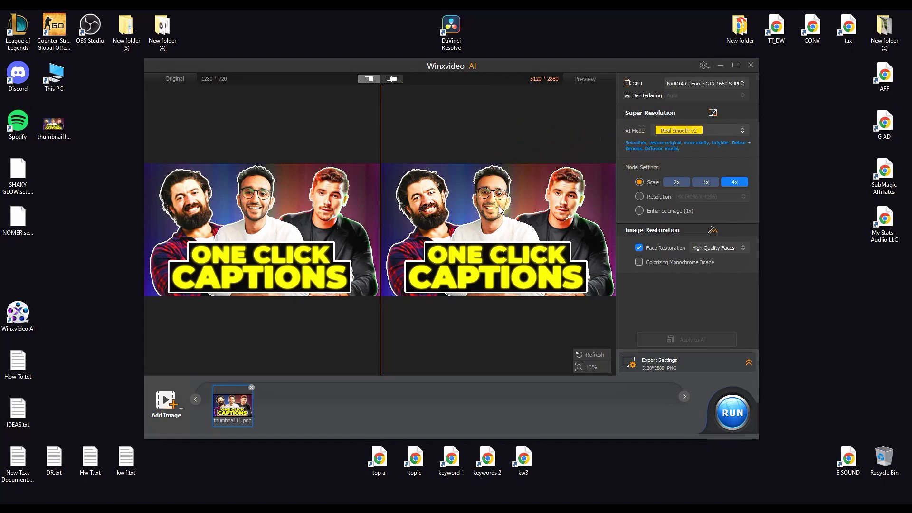
click(368, 78)
drag(379, 227, 169, 230)
click(735, 418)
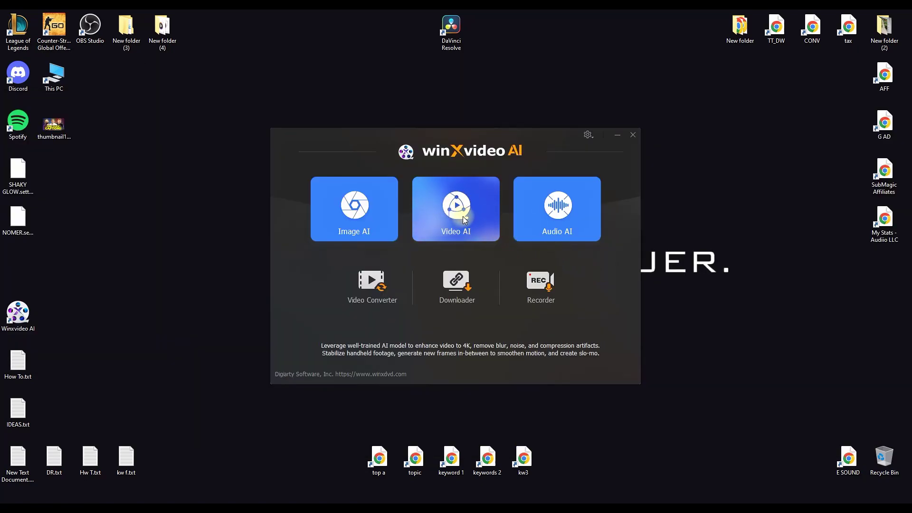
Open the Video AI enhancement workspace from the Winxvideo launcher.
click(472, 215)
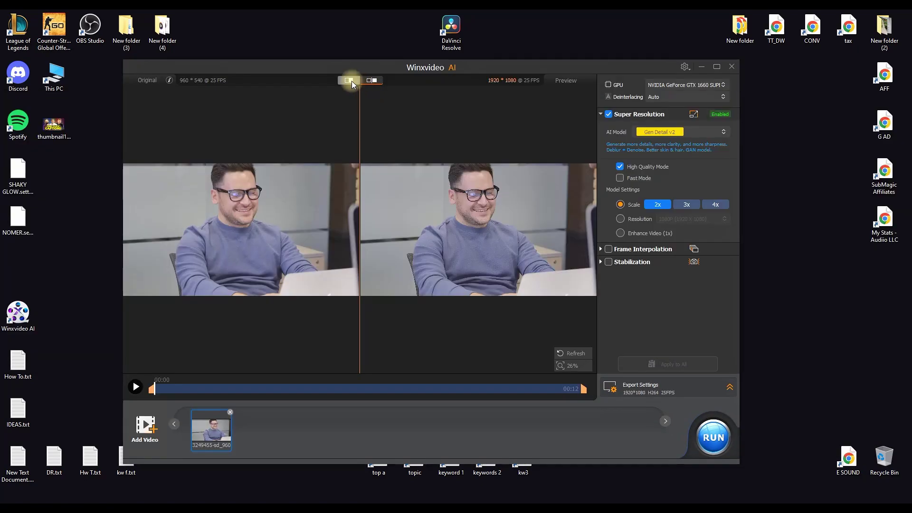
Compare the office clip in split and side-by-side views, then set Real Smooth v2 at 3x (2880*1620).
click(350, 80)
drag(359, 228, 361, 258)
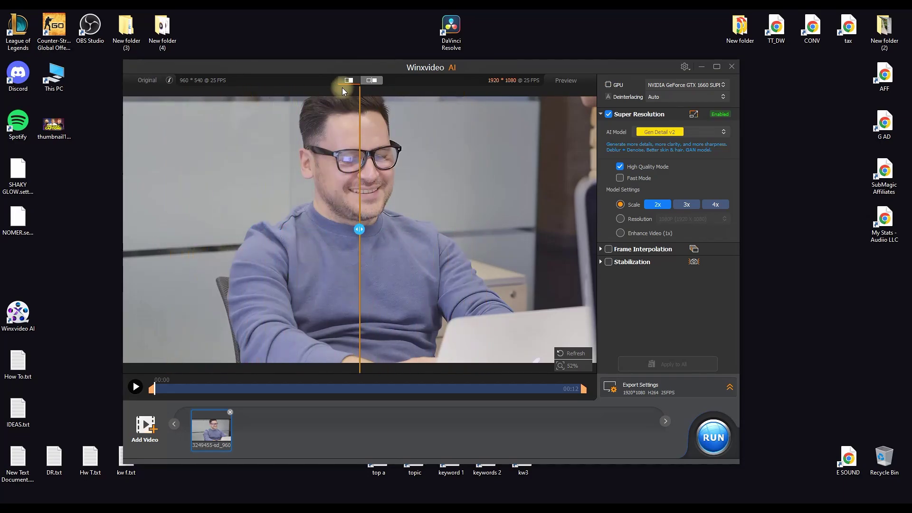
click(372, 81)
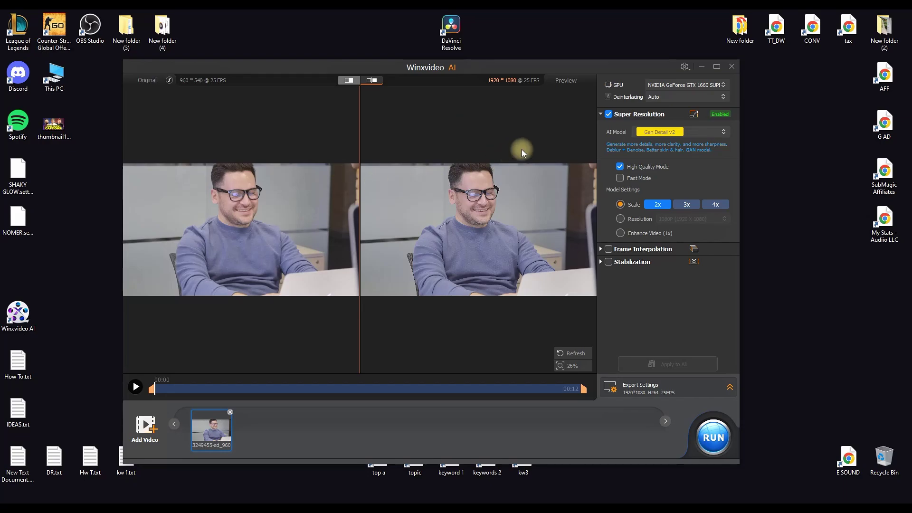
click(701, 133)
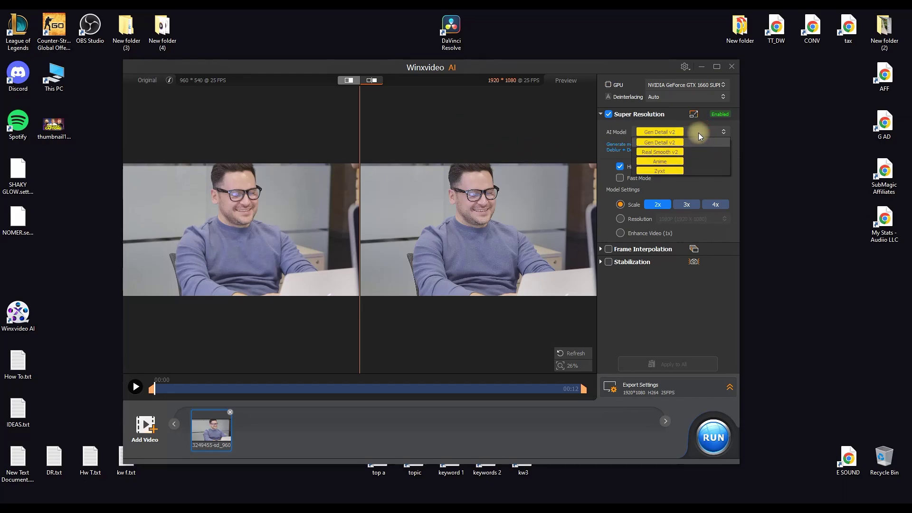
click(684, 153)
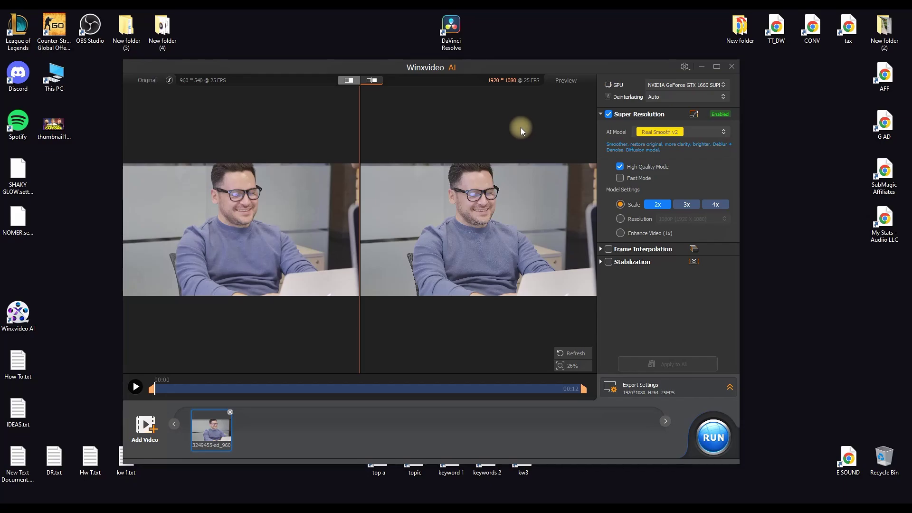
click(686, 205)
Enable Frame Interpolation with a higher multiplier and trim the clip to roughly 00:01–00:03.
click(601, 249)
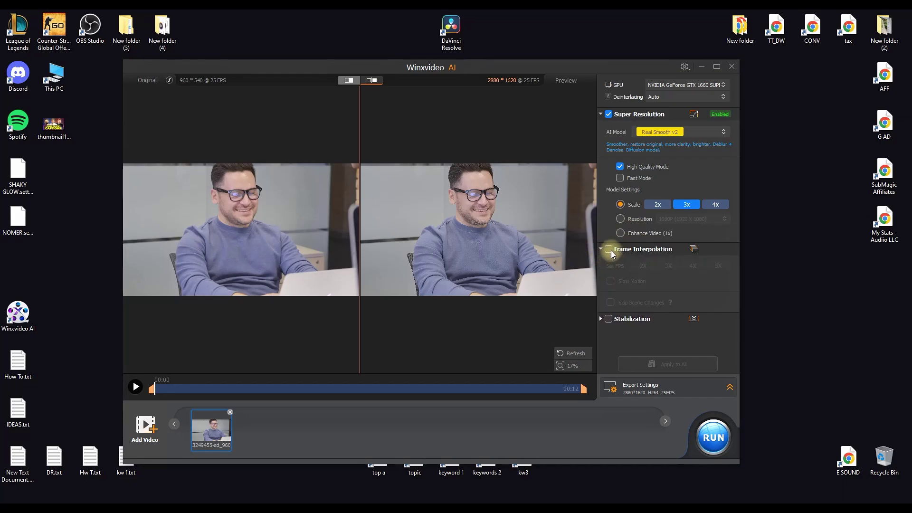
click(609, 250)
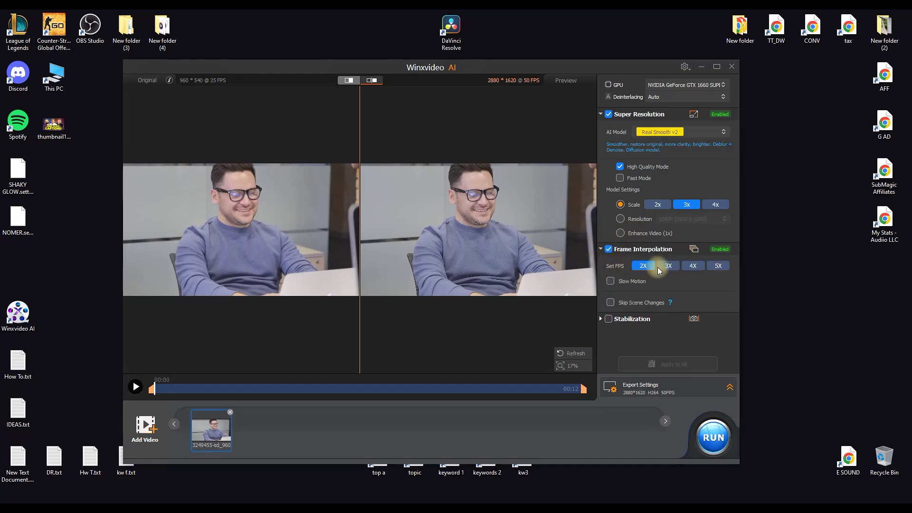
click(718, 268)
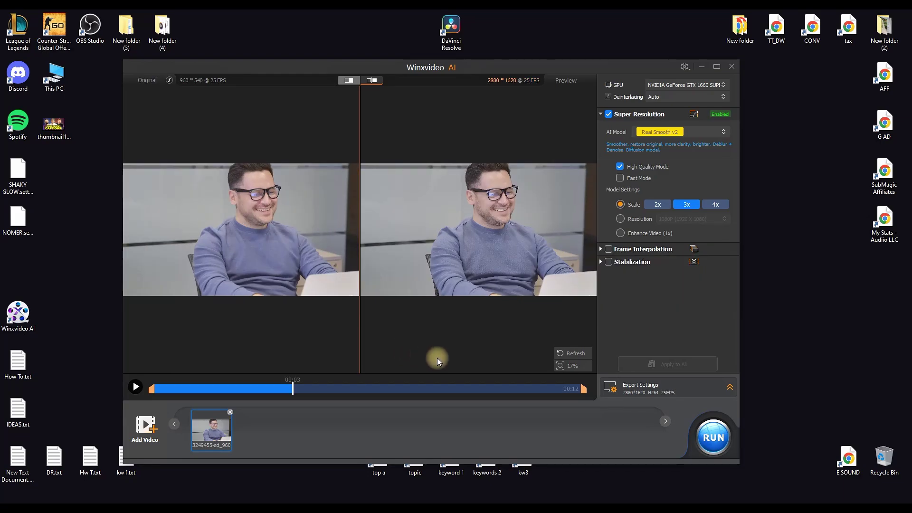
drag(585, 390, 270, 396)
drag(151, 389, 213, 388)
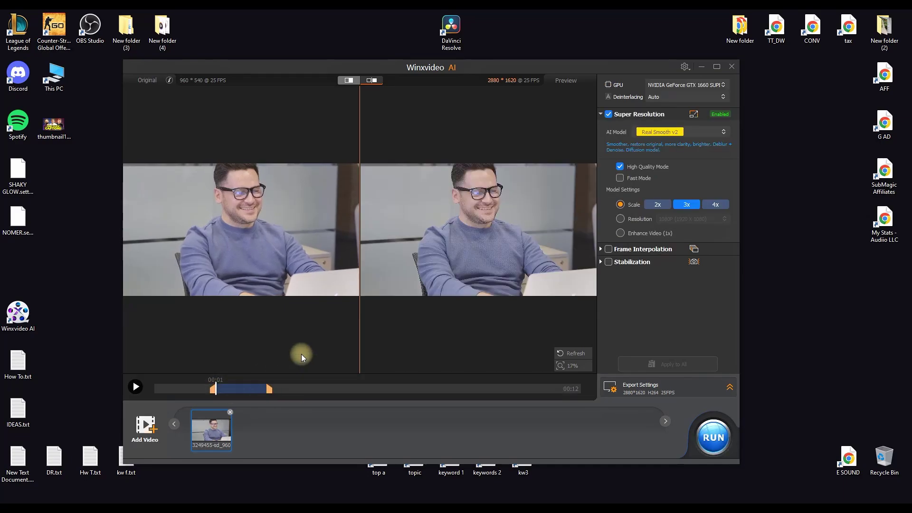
click(601, 262)
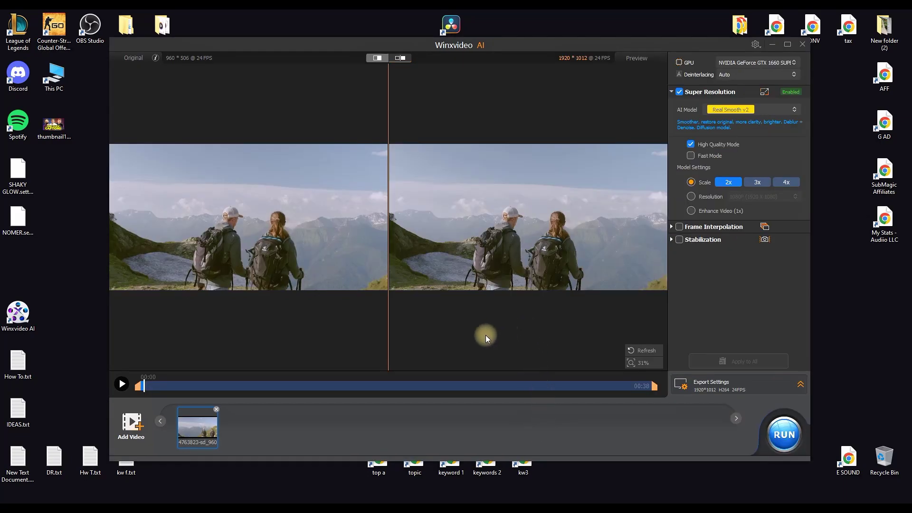
Stabilize the hiking clip with the Best Stability preset, analyze it, and preview to 00:07.
click(120, 386)
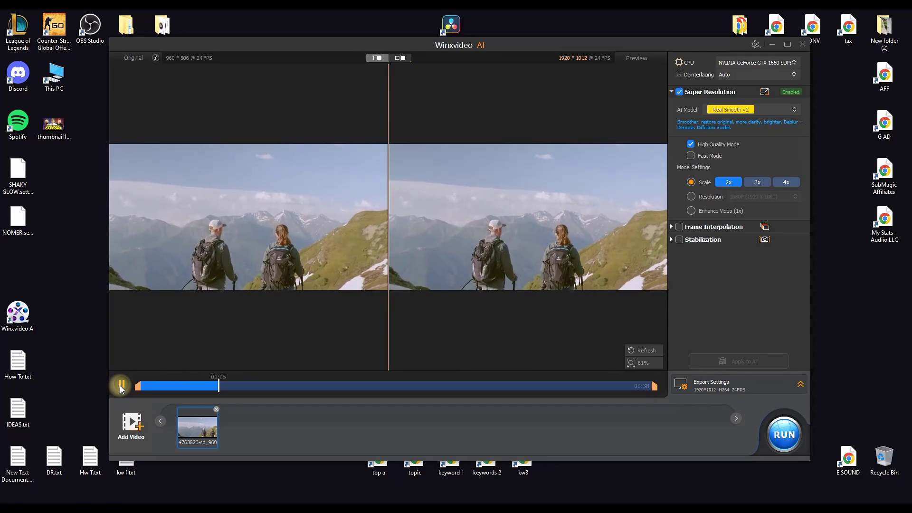
click(672, 240)
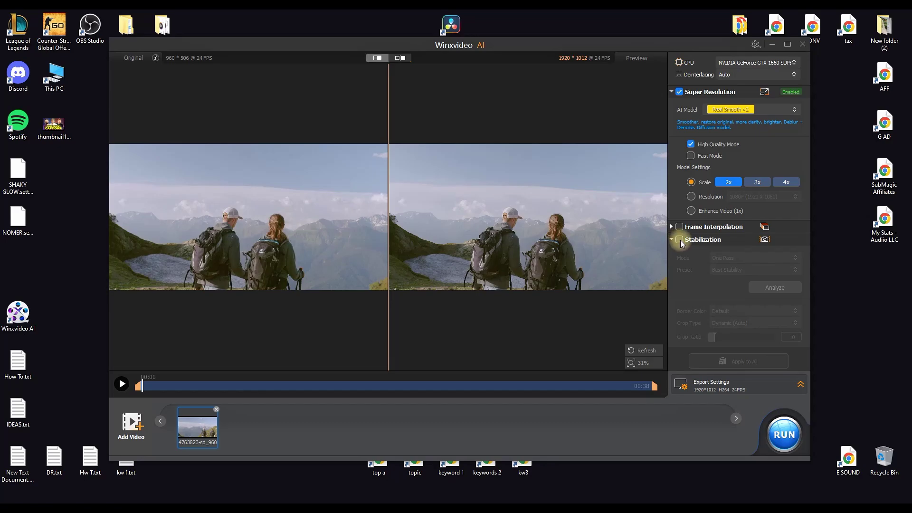
click(681, 240)
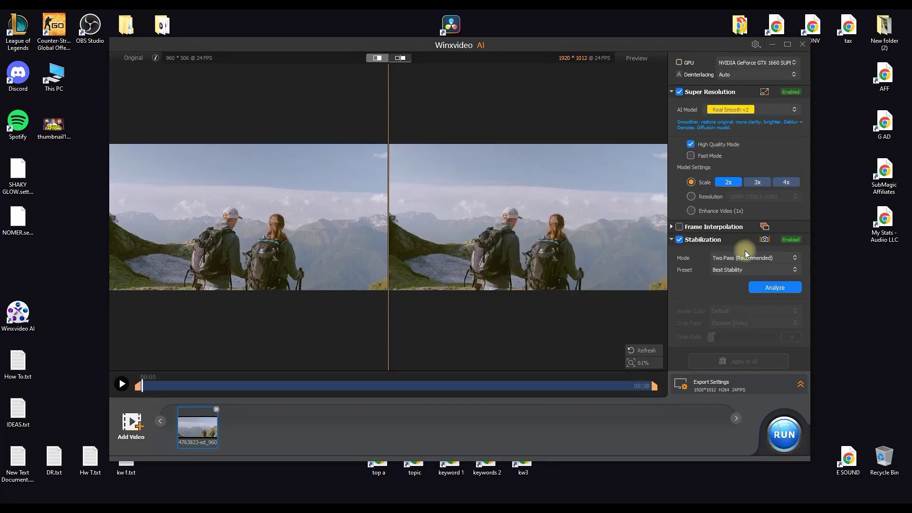
click(775, 270)
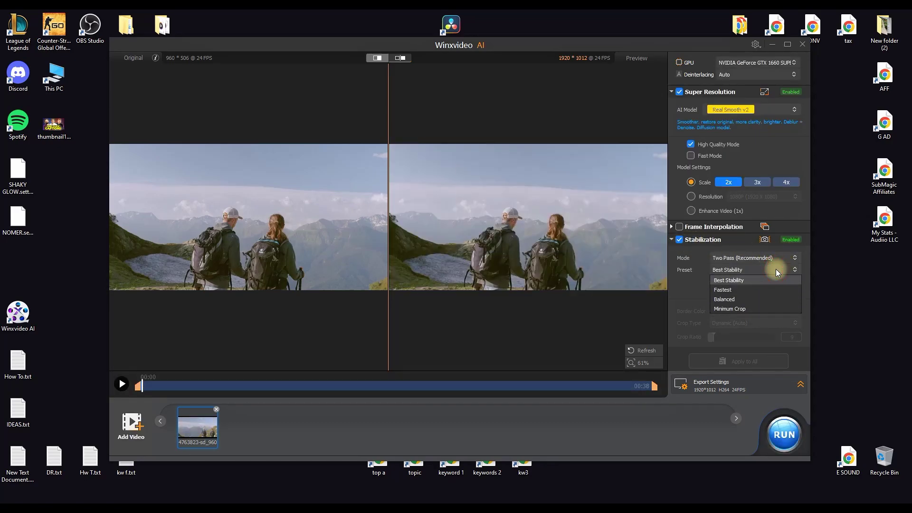
click(777, 269)
click(797, 294)
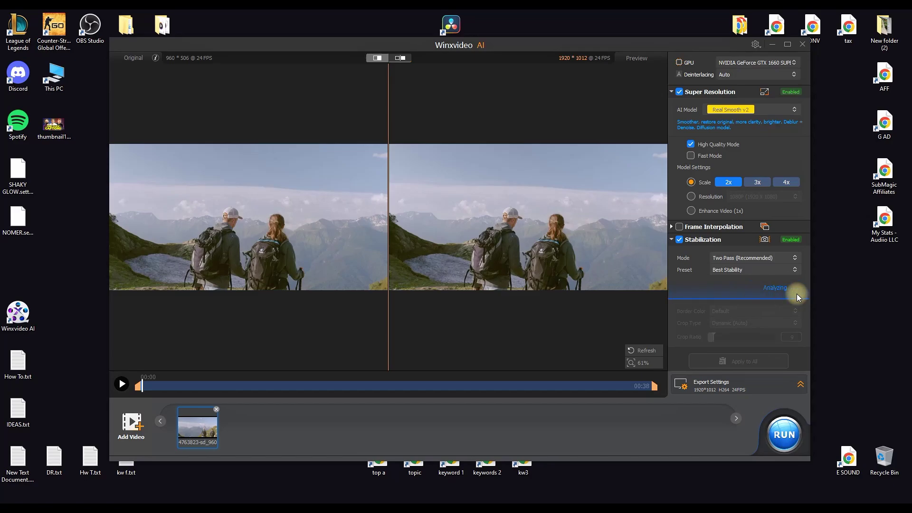
click(122, 385)
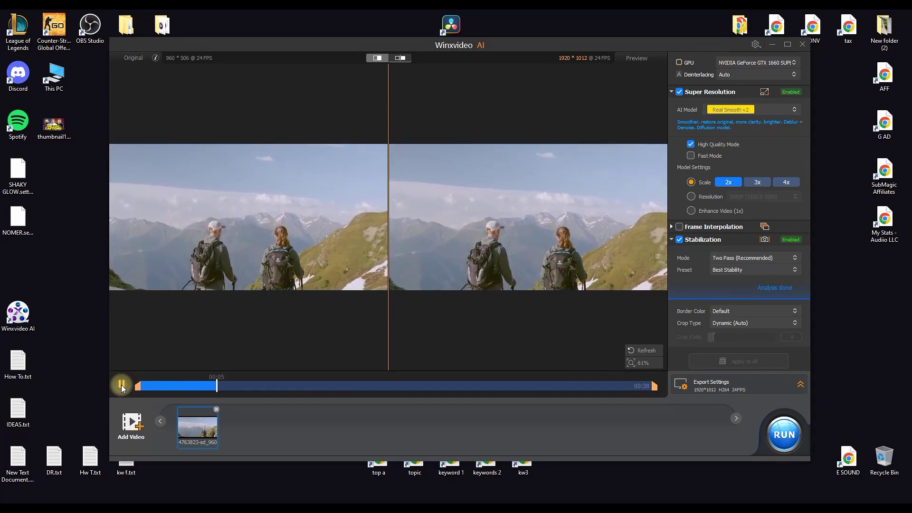
click(122, 385)
Set Crop Type to Fixed (Auto), preview to 00:17, and inspect a full-frame split comparison.
click(782, 324)
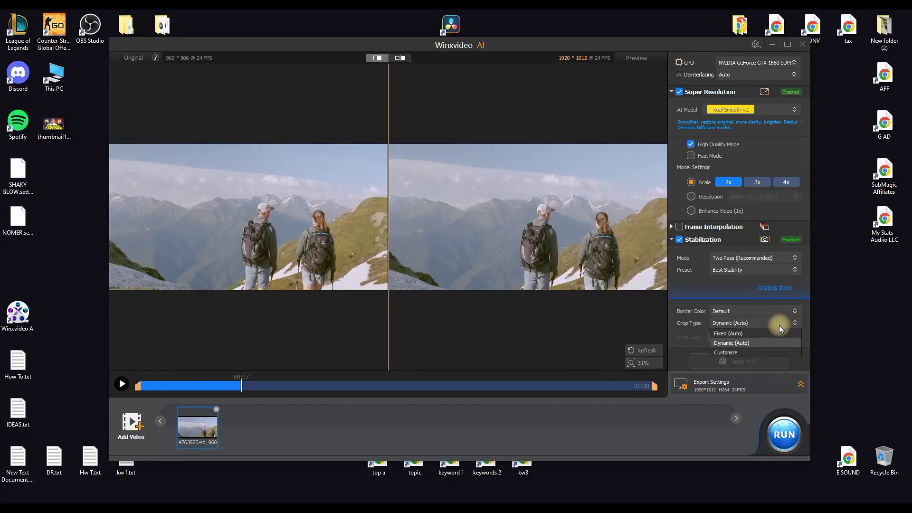
click(766, 334)
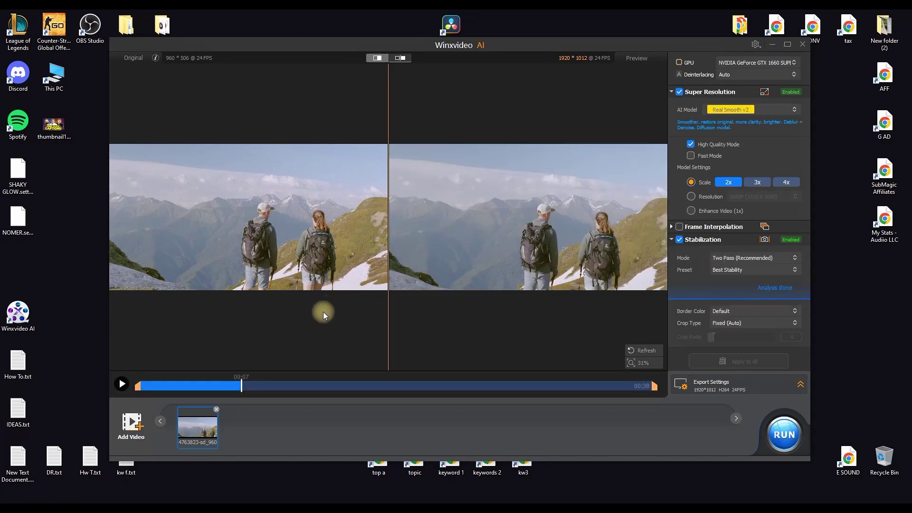
click(121, 385)
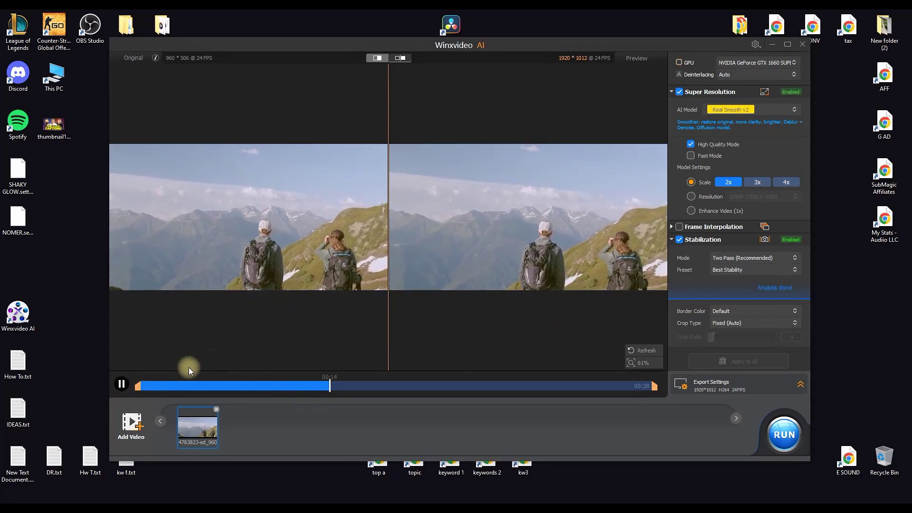
click(121, 384)
click(378, 58)
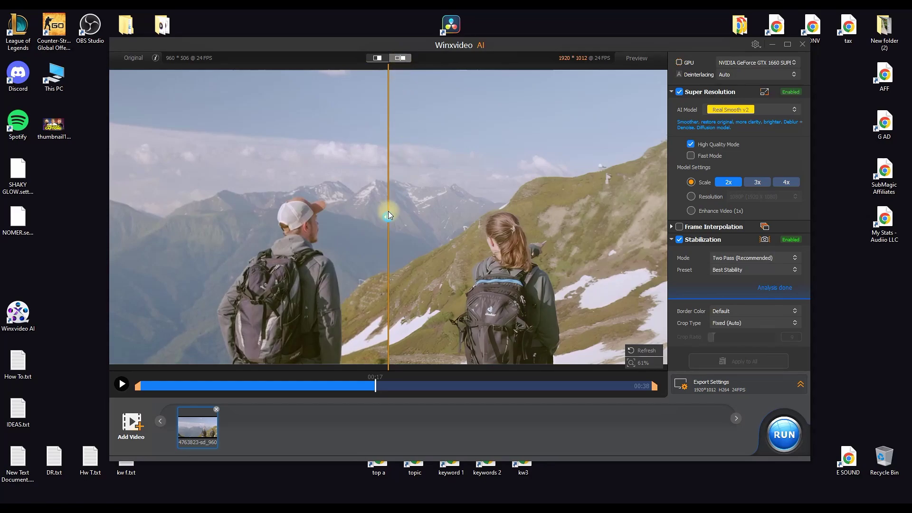
mouse_move(387, 219)
mouse_down()
mouse_move(576, 213)
mouse_move(155, 234)
mouse_move(416, 236)
mouse_move(604, 224)
mouse_move(116, 240)
mouse_move(387, 249)
mouse_move(383, 233)
mouse_up()
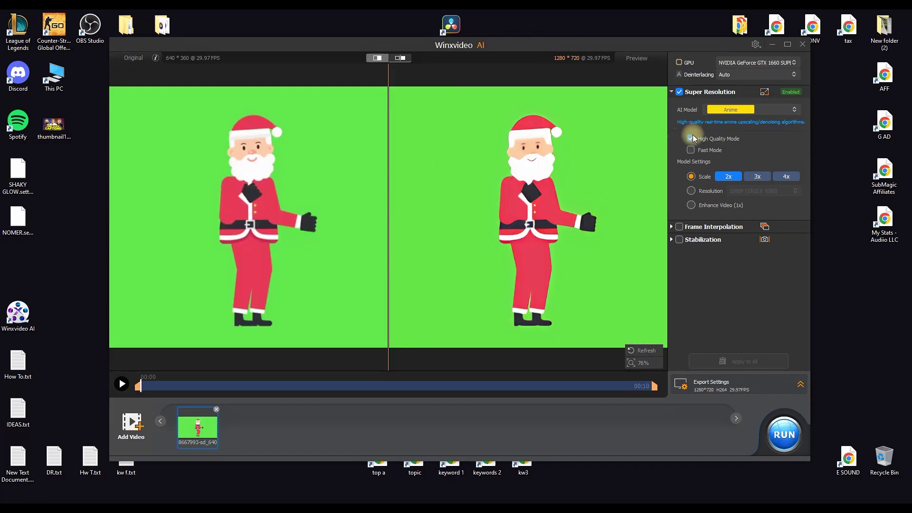